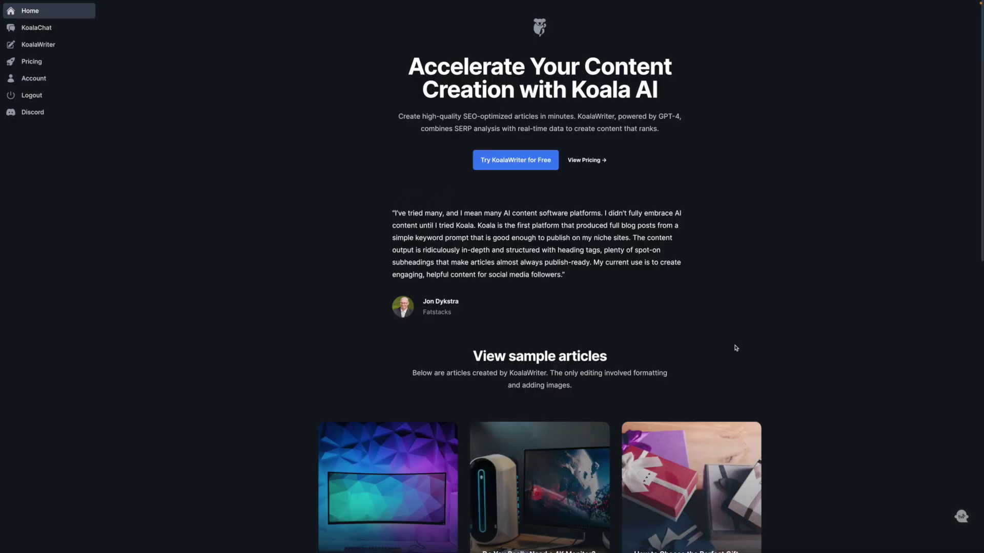
Step: Browse the home page's sample articles and feature list, then switch to KoalaChat
scroll(736, 348, "down", 3)
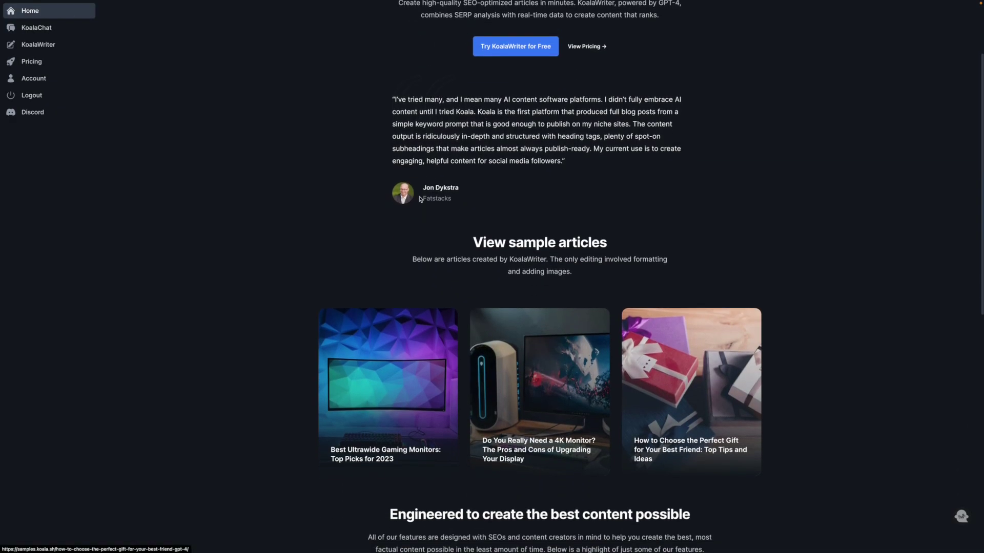
scroll(442, 195, "up", 1)
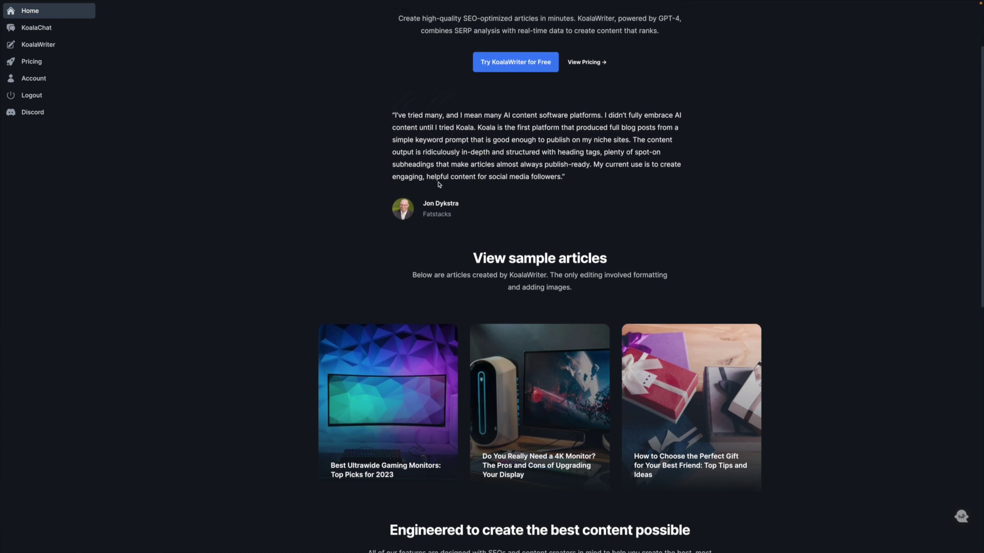
scroll(444, 200, "down", 7)
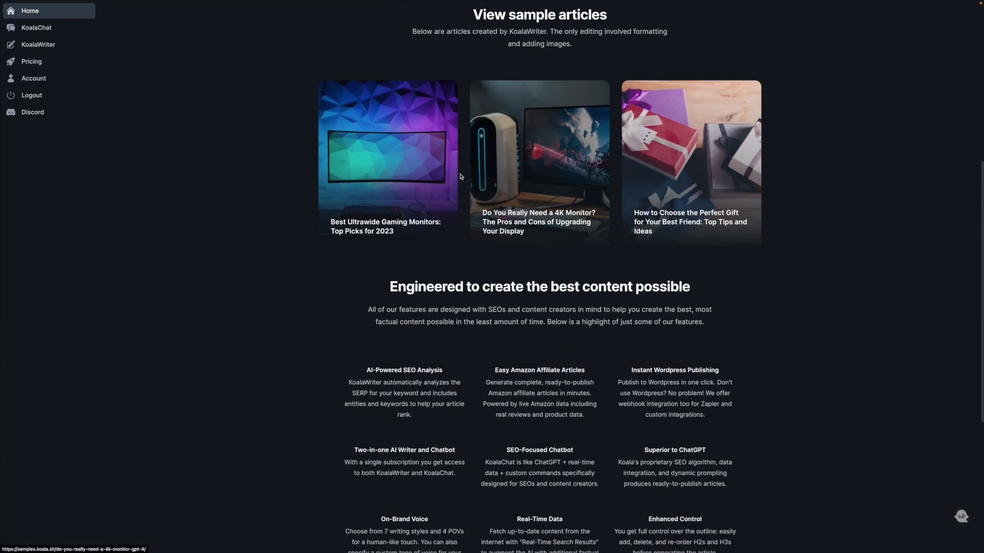
scroll(460, 176, "down", 5)
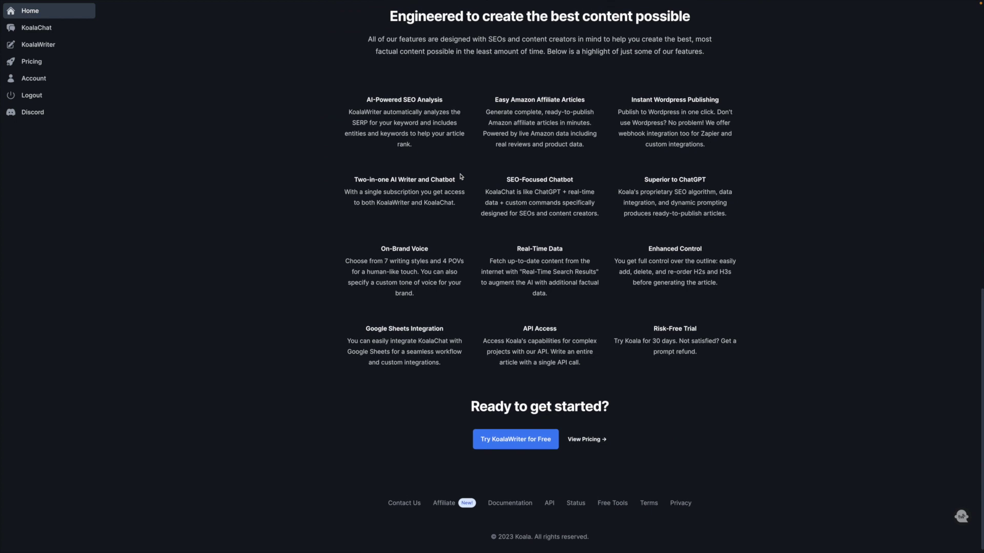
scroll(460, 176, "up", 15)
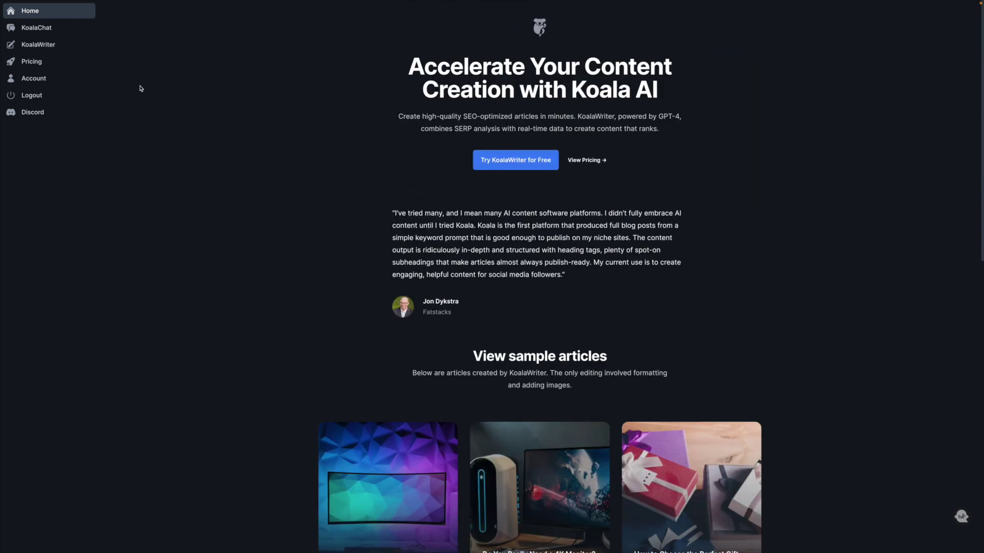
left_click(45, 32)
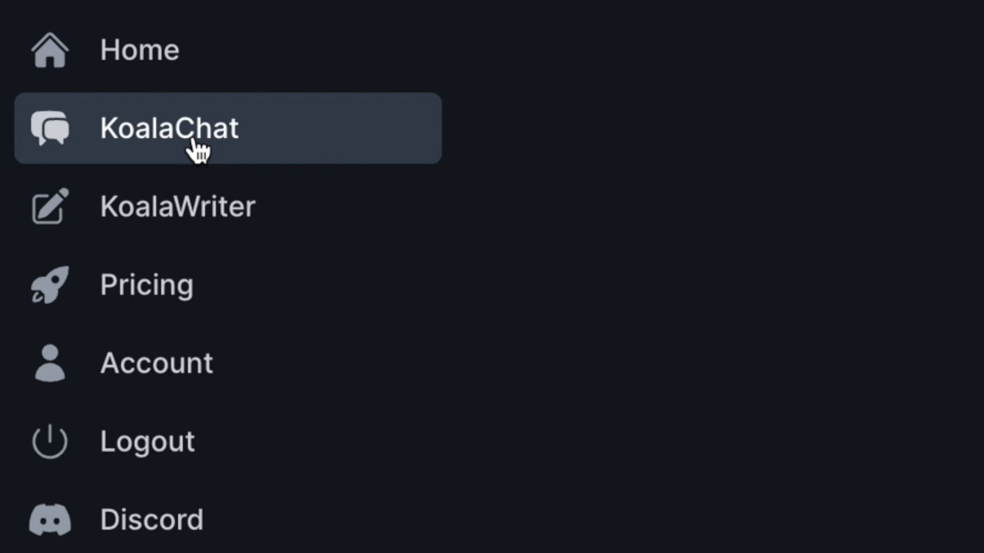
Step: Visit the KoalaWriter article form, then return to the empty KoalaChat page
left_click(193, 200)
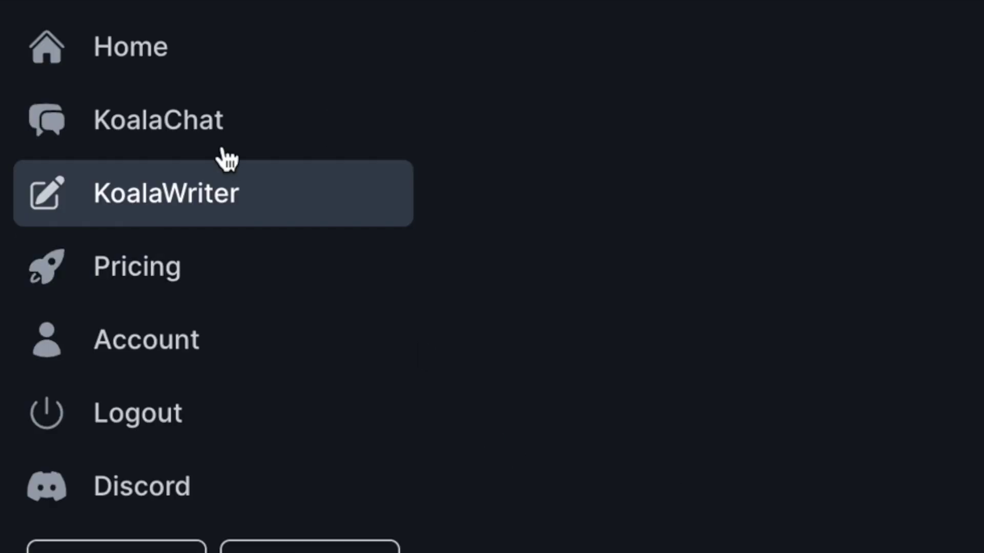
left_click(208, 130)
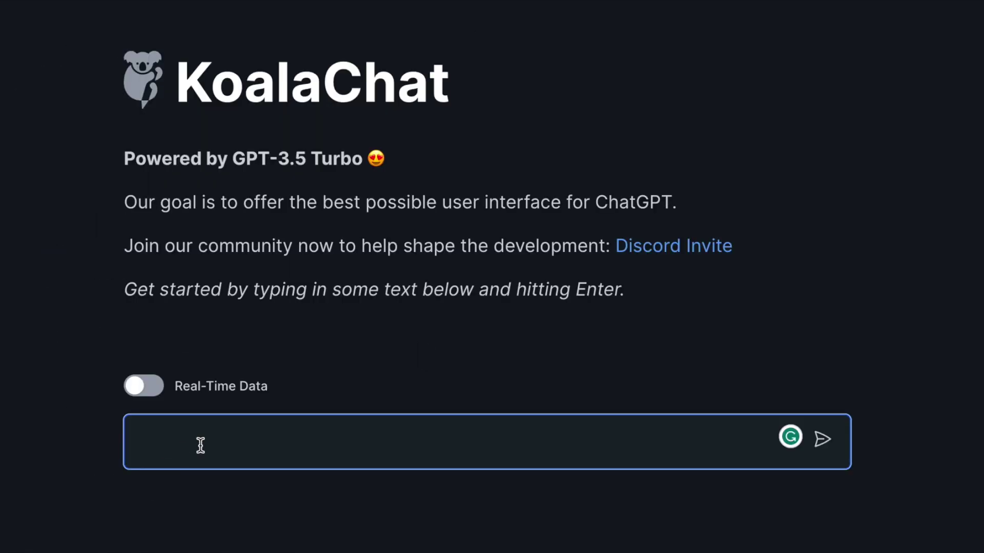
Step: Generate a '/dream <cat sat on a fence>' image and start the snowy temple prompt
type("/dream")
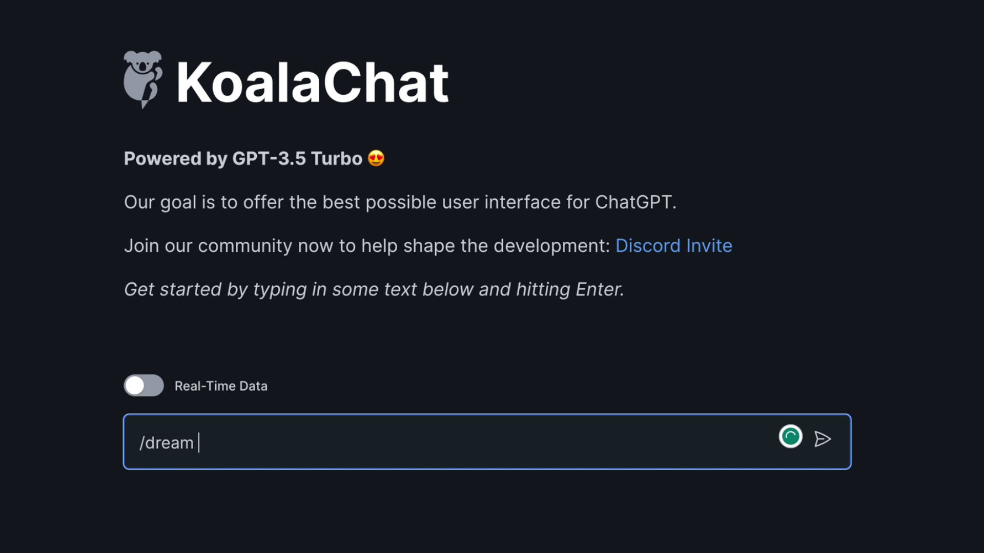
type(" <")
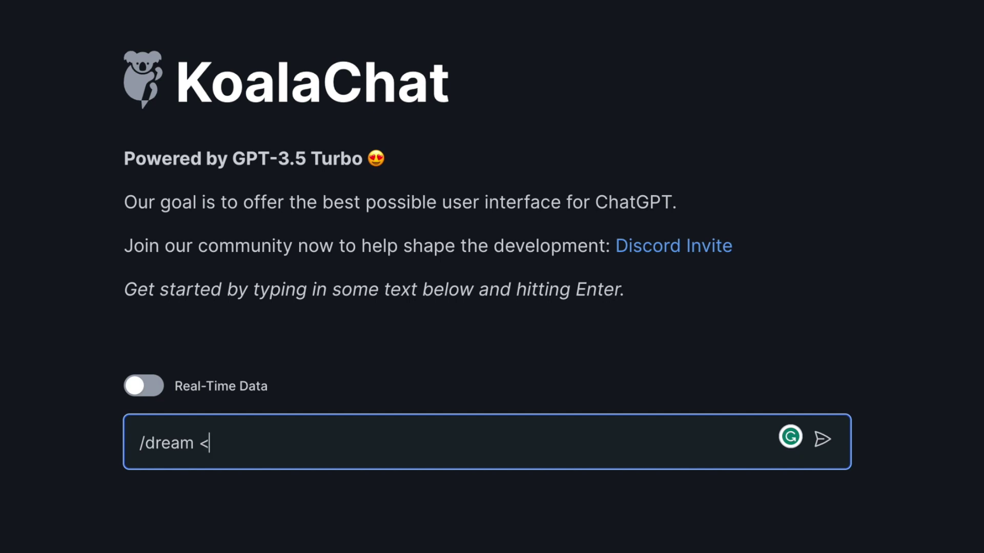
type("cat")
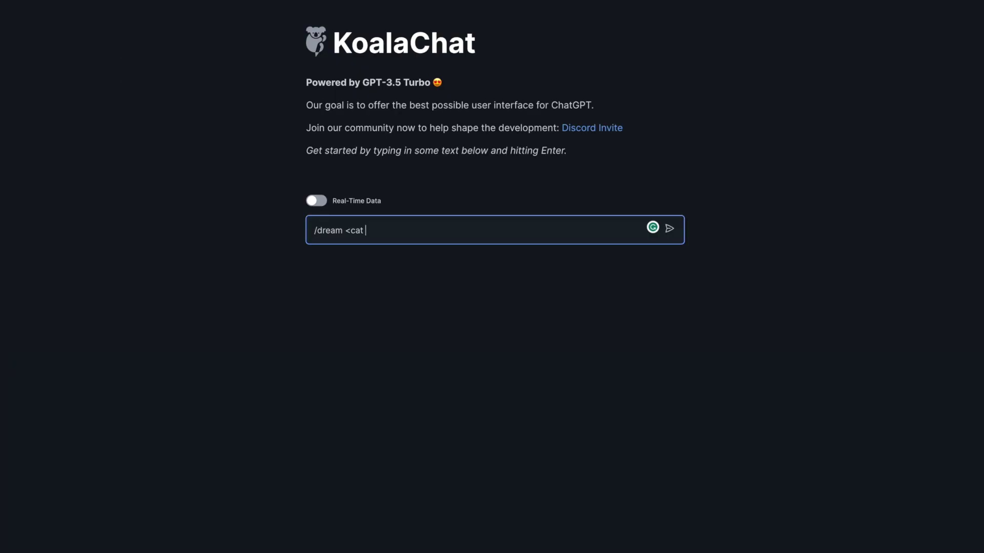
type(" sat on a fence>")
key("Return")
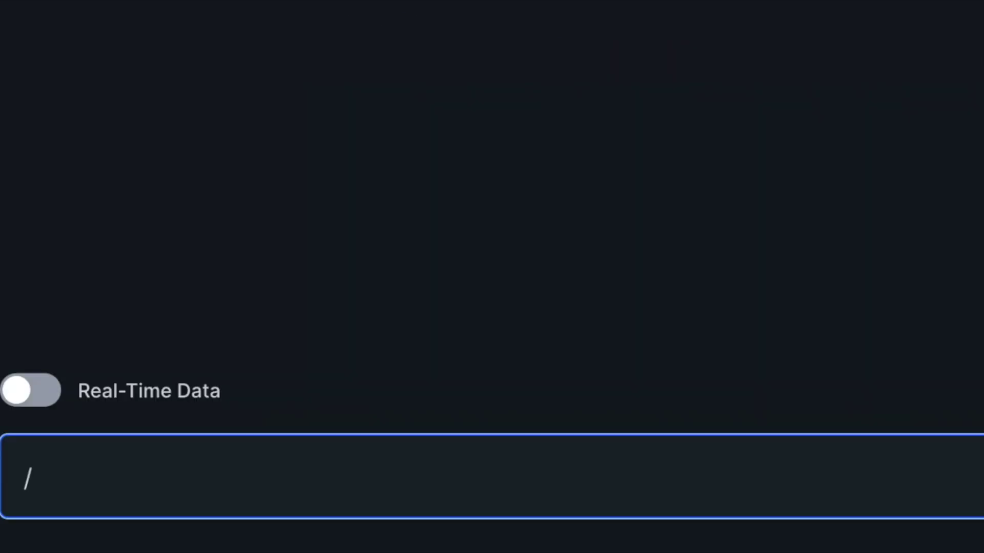
type("dre")
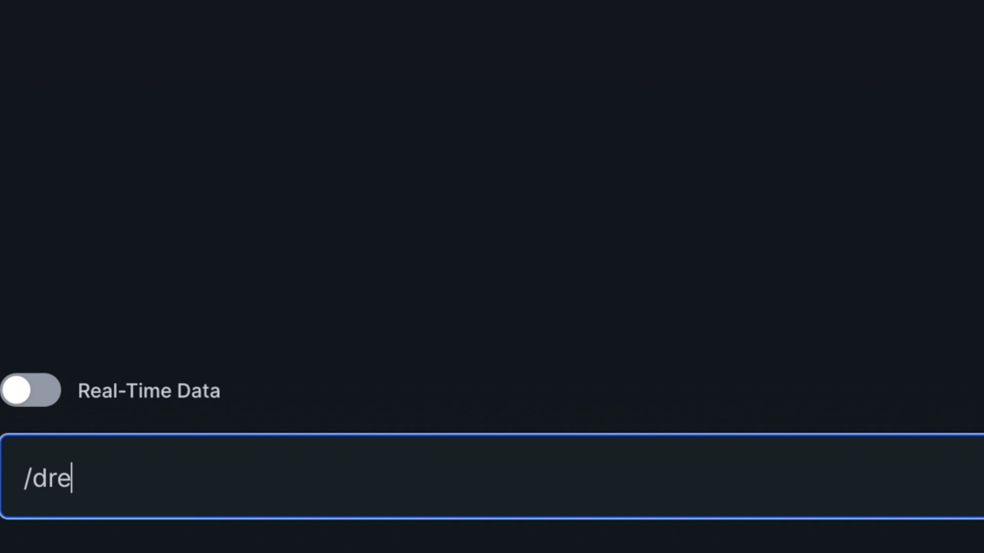
type("am <")
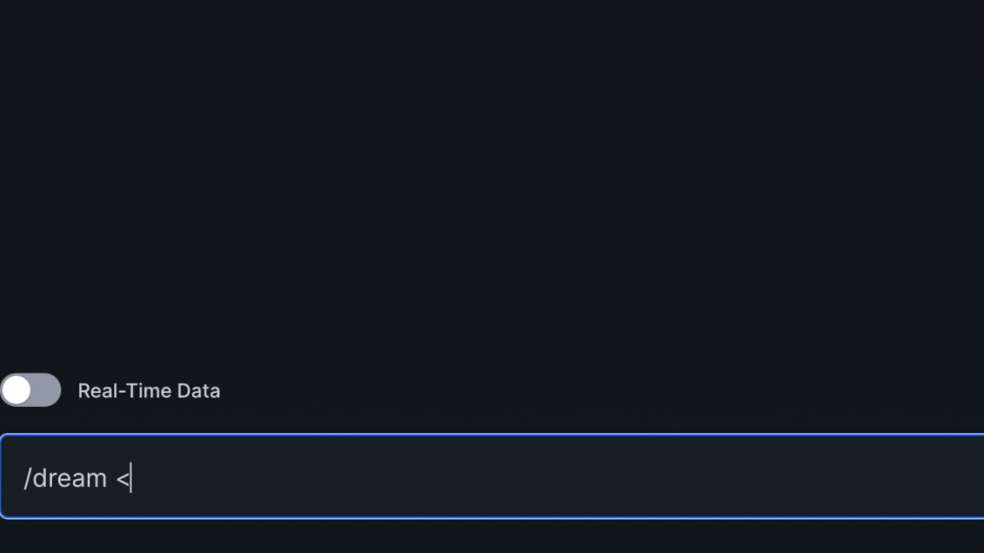
type("a temple in")
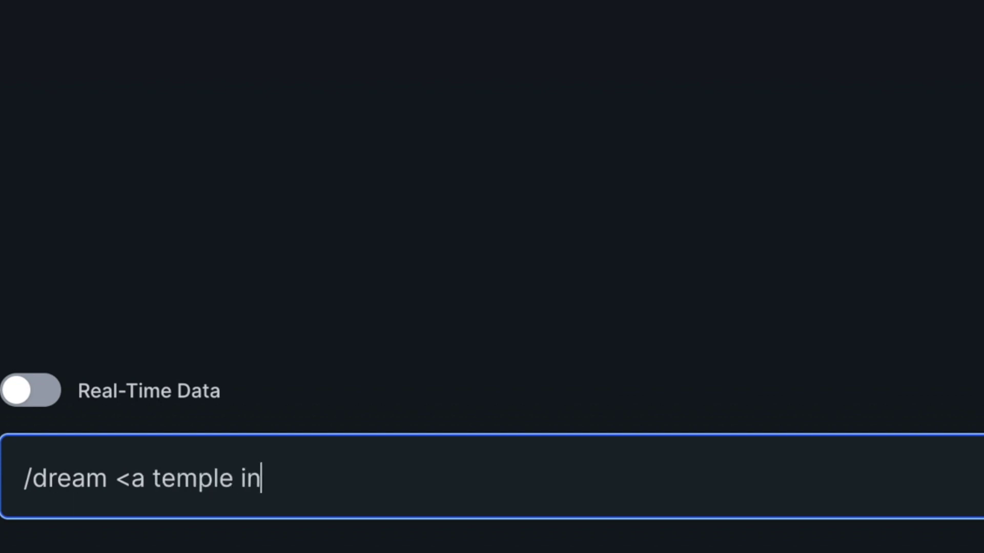
type(" china ")
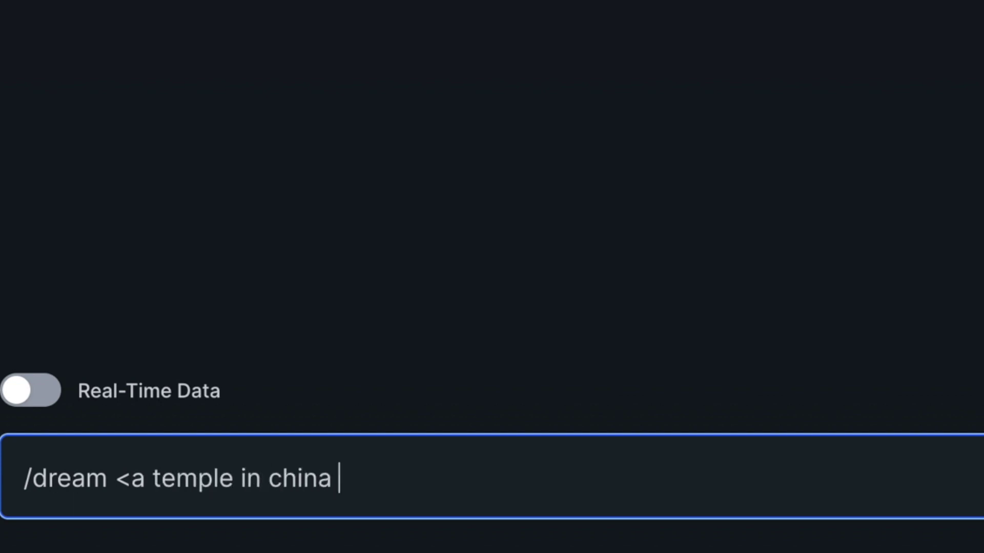
type("in the snow>")
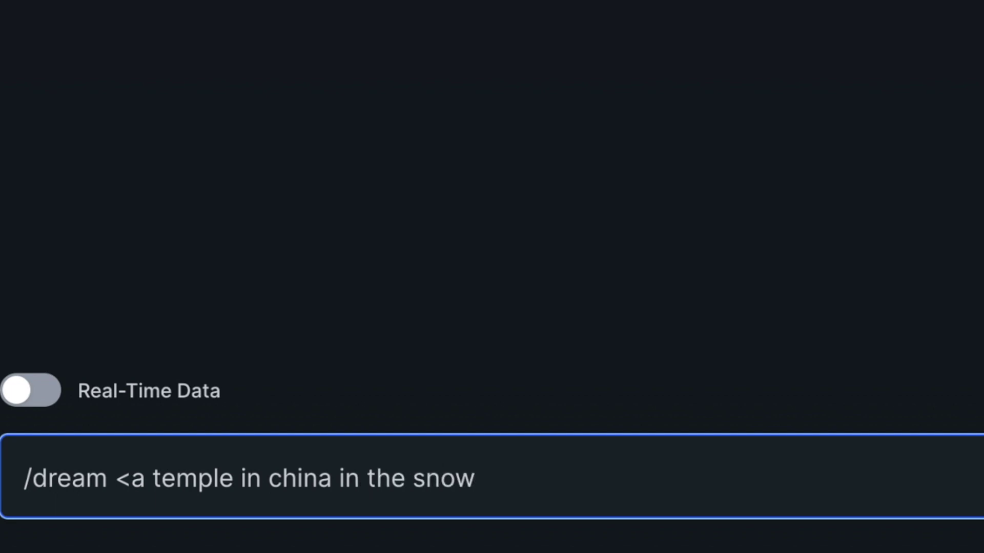
Step: Submit the 'a temple in china in the snow' prompt and scroll to its snowy pagoda image
key("Return")
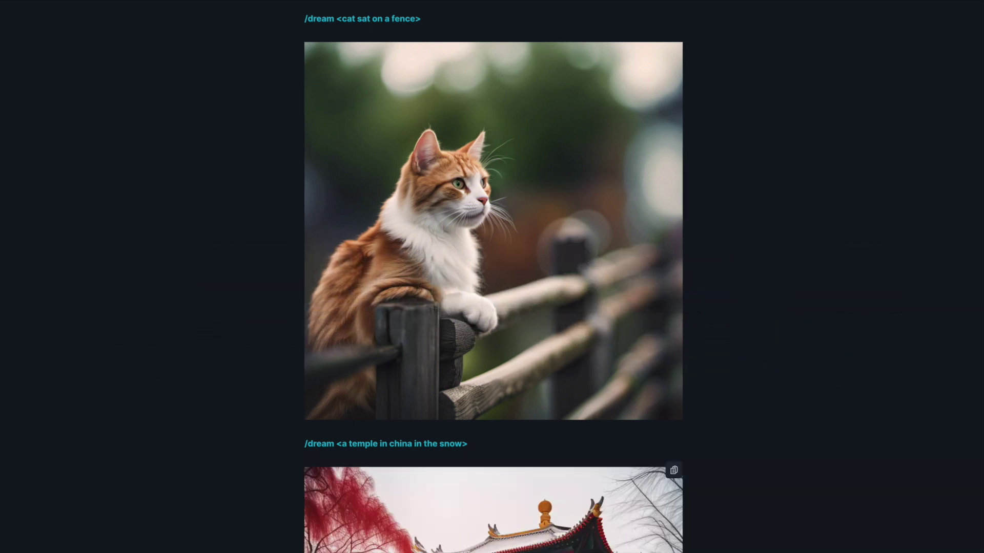
scroll(493, 277, "down", 5)
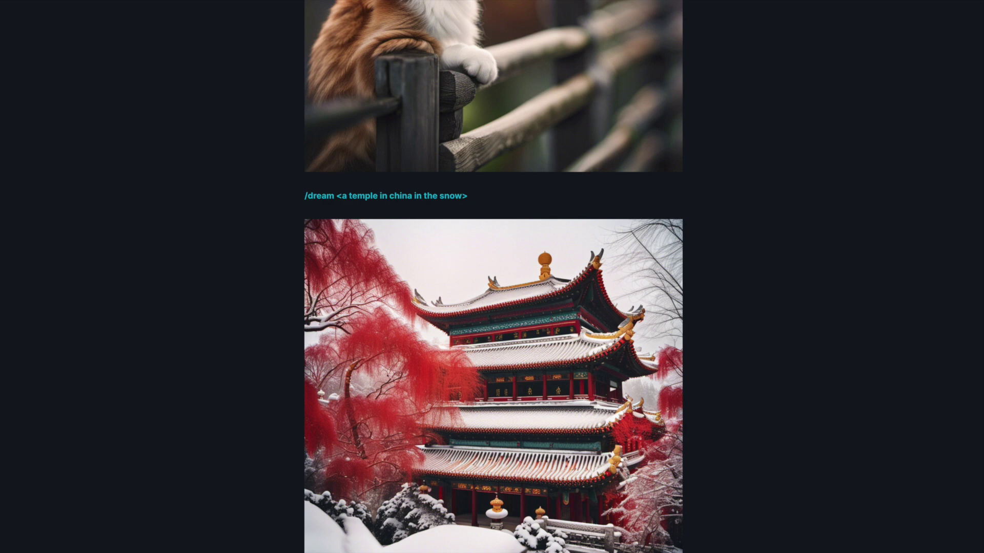
Step: Generate the '/dream < a man sat in a field>' image and scroll down to view it
type("/dream ")
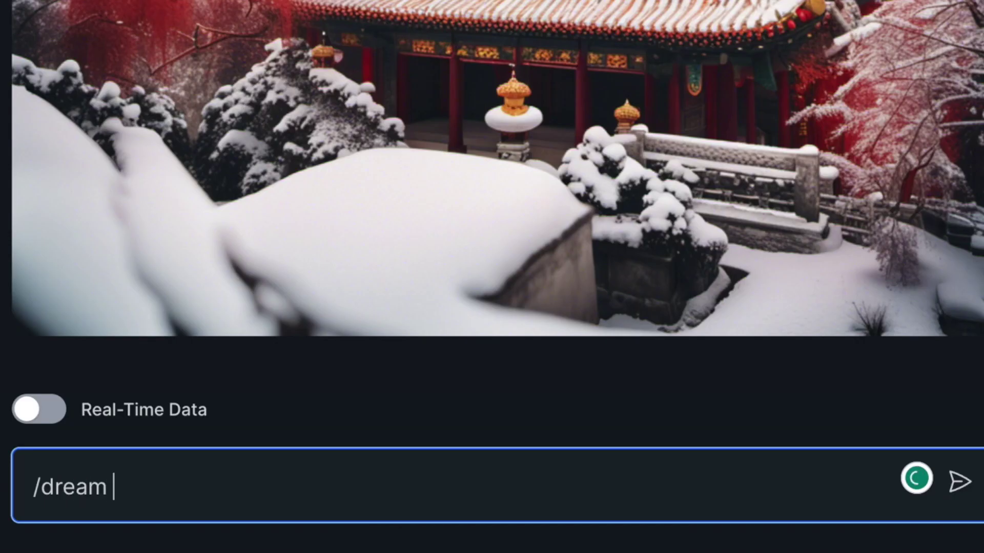
type("< a man")
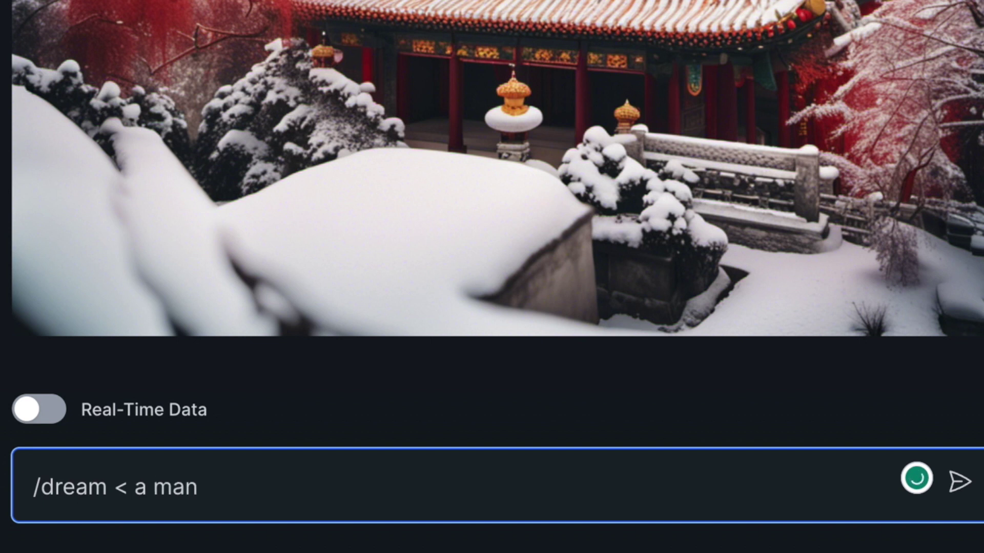
type(" sa")
key("BackSpace")
type("sat i")
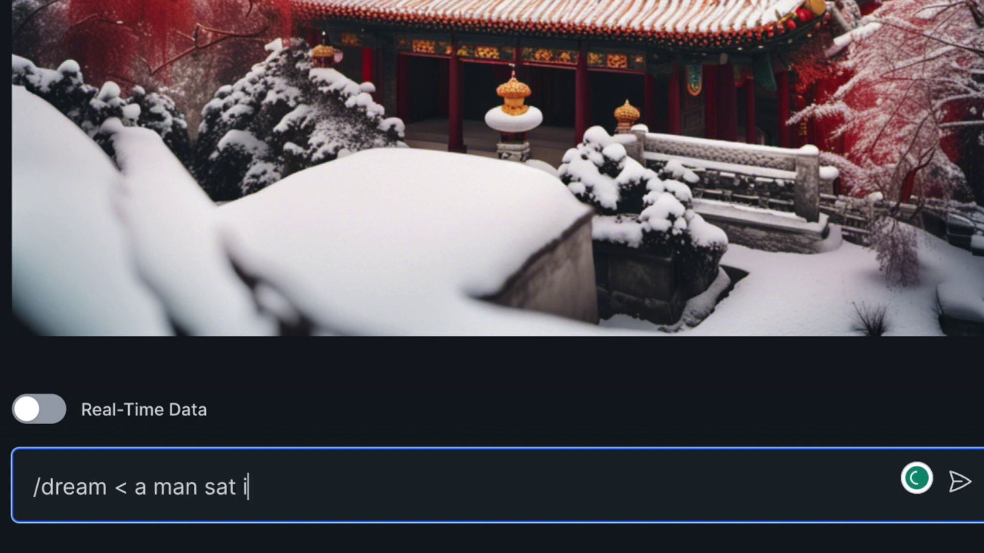
type("n a f")
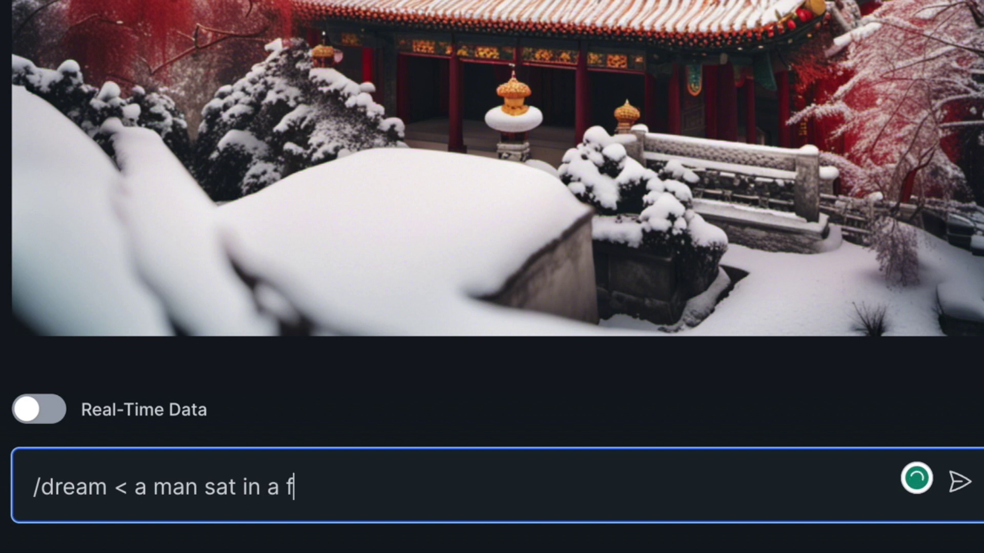
type("iel")
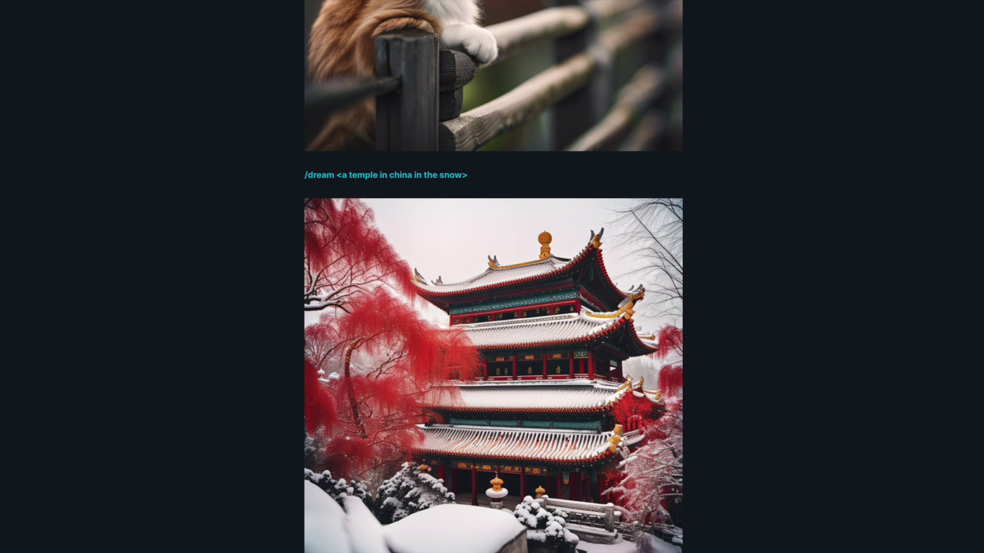
scroll(872, 504, "down", 1)
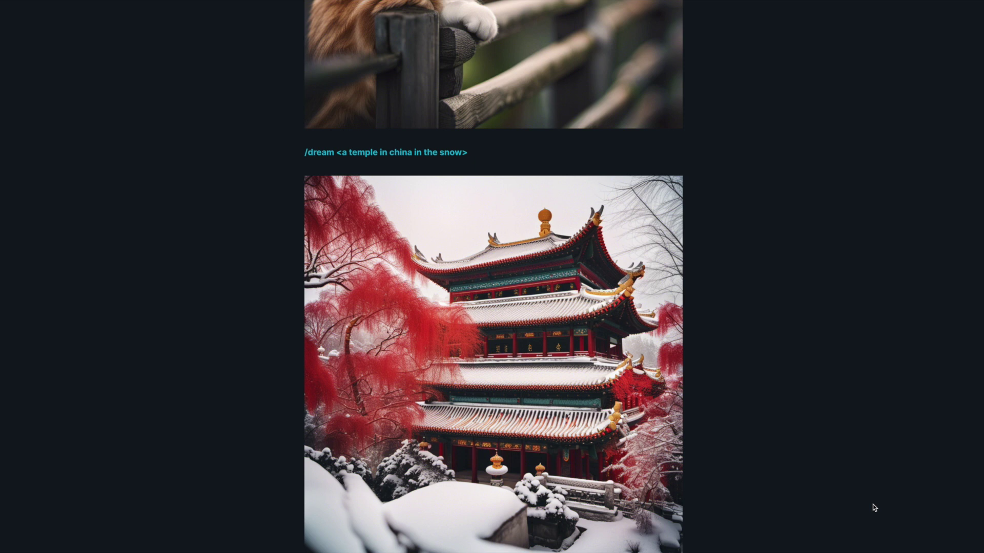
scroll(857, 489, "down", 7)
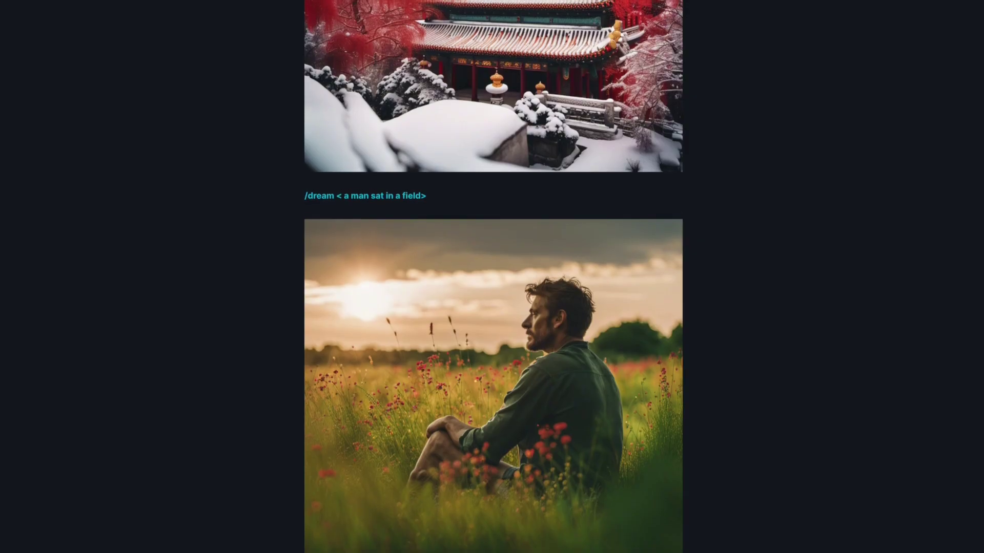
Step: Generate a '/dream jellyfish in the ocean' image and begin another /dream prompt
type("/dream")
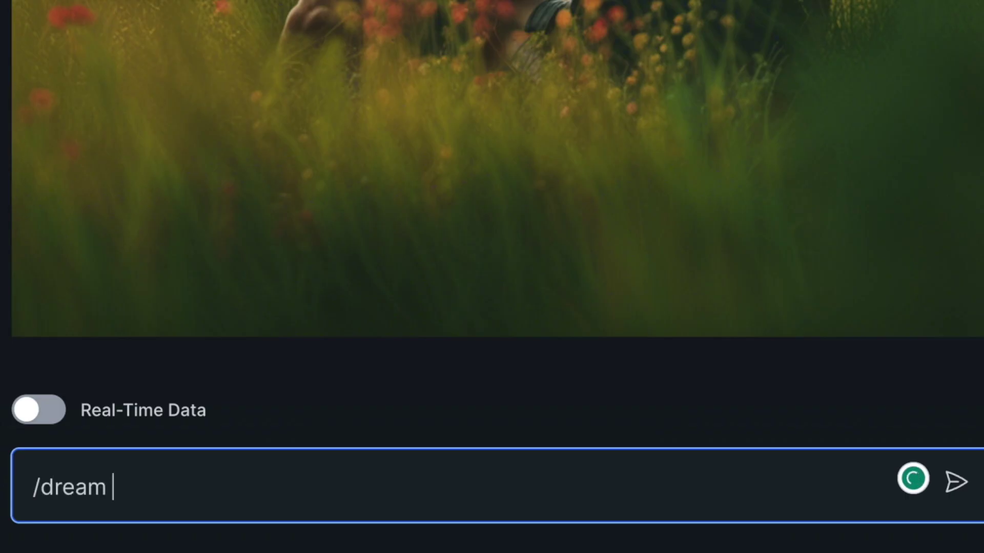
type(" c")
key("BackSpace")
type("jellyf")
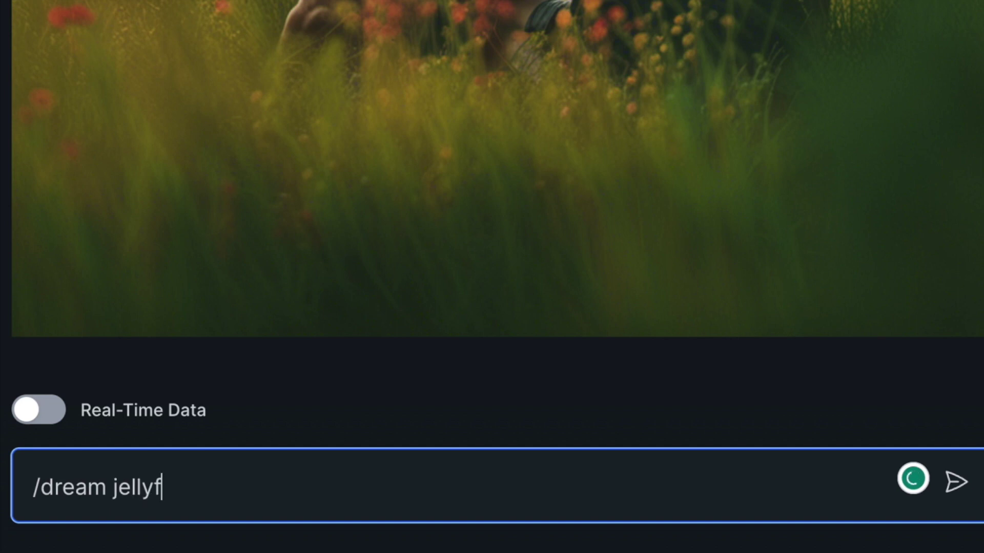
type("ish in the ocean")
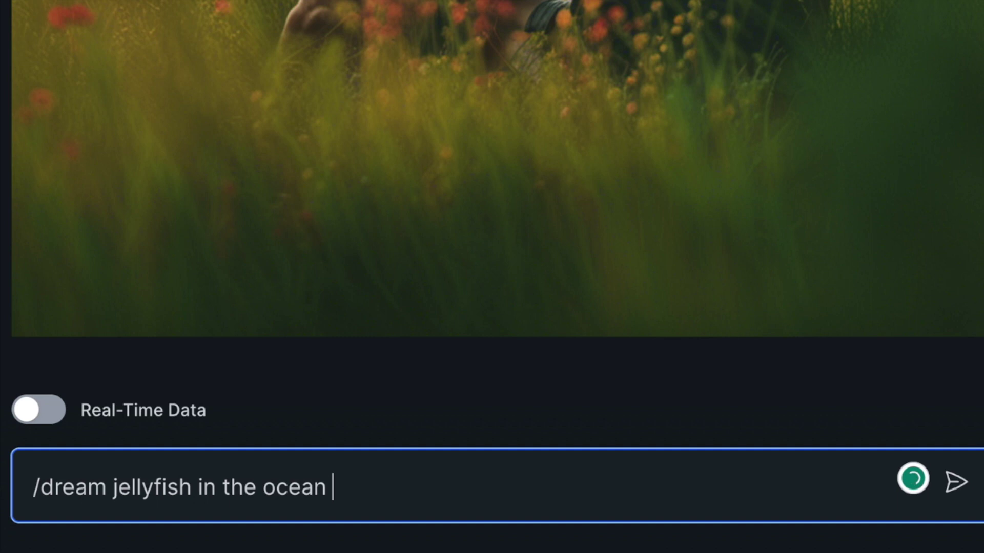
key("Return")
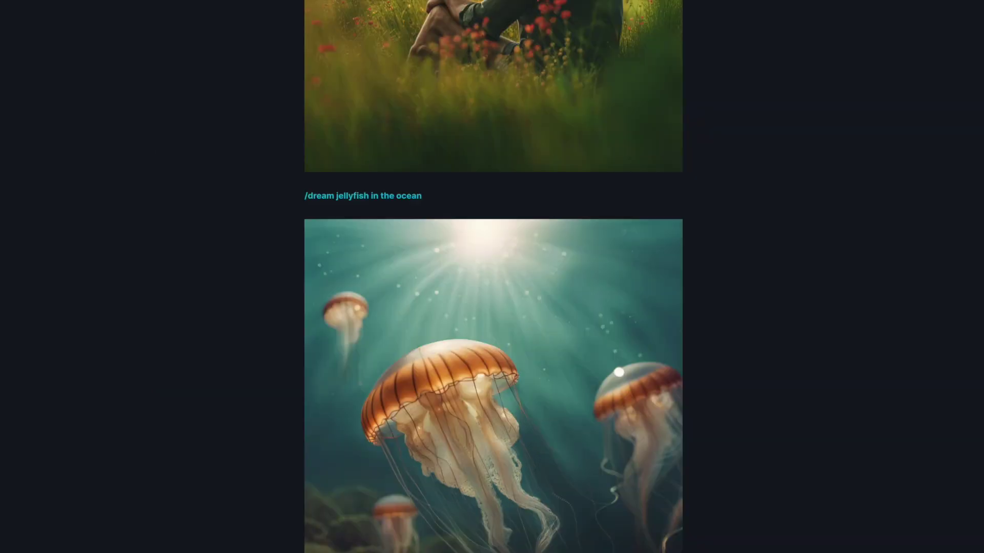
type("/dream")
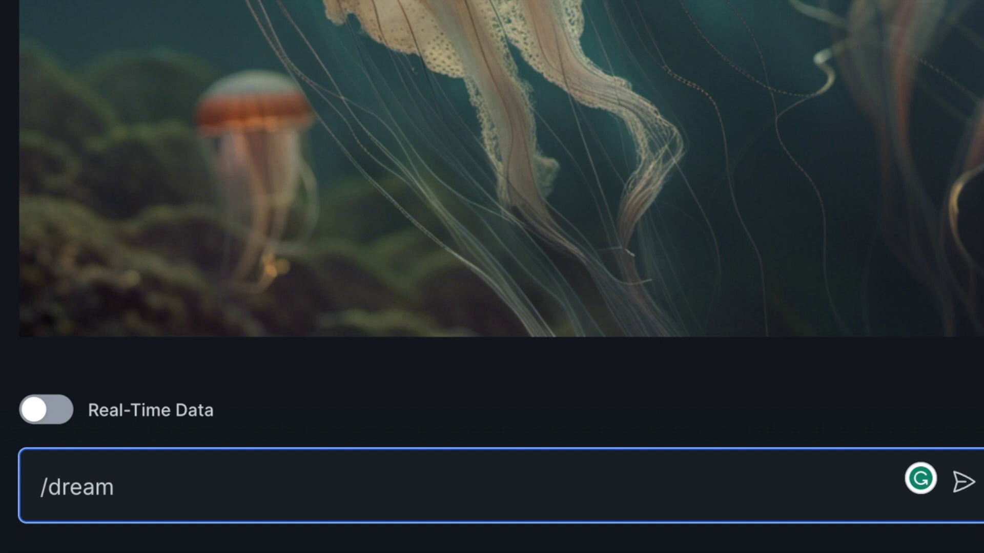
Step: Generate the 'Clown fish in the ocean swimming around coral' image
type("Clown ")
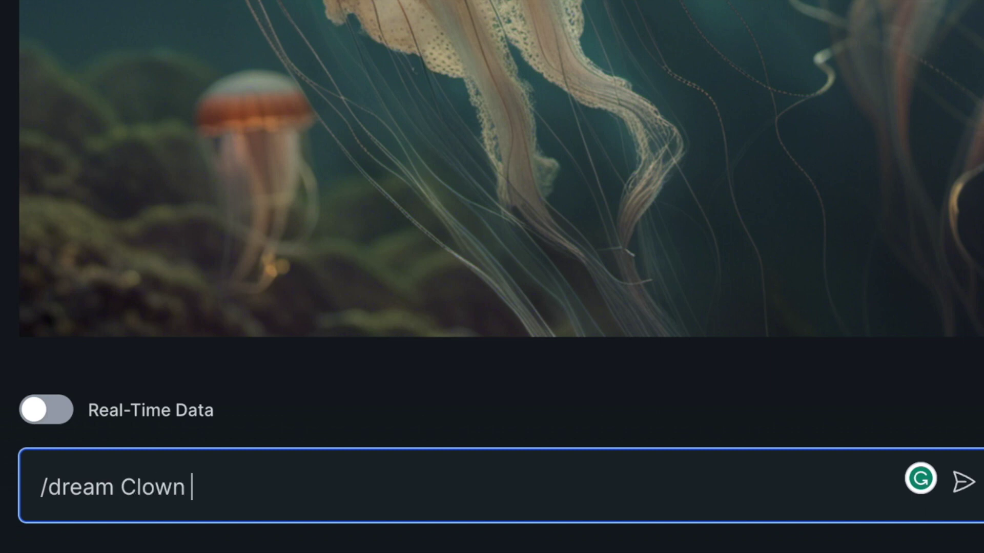
type("fish in the ")
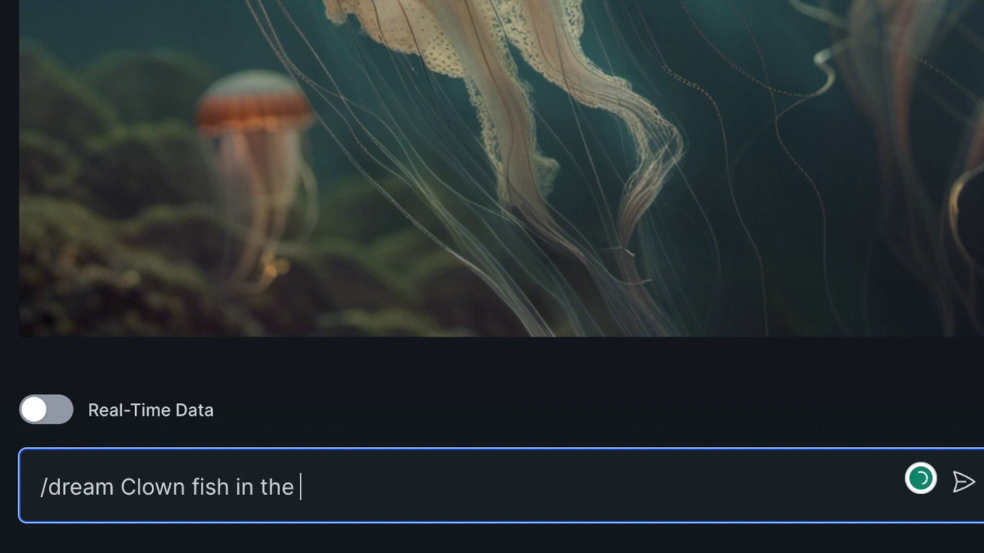
type("ocean s")
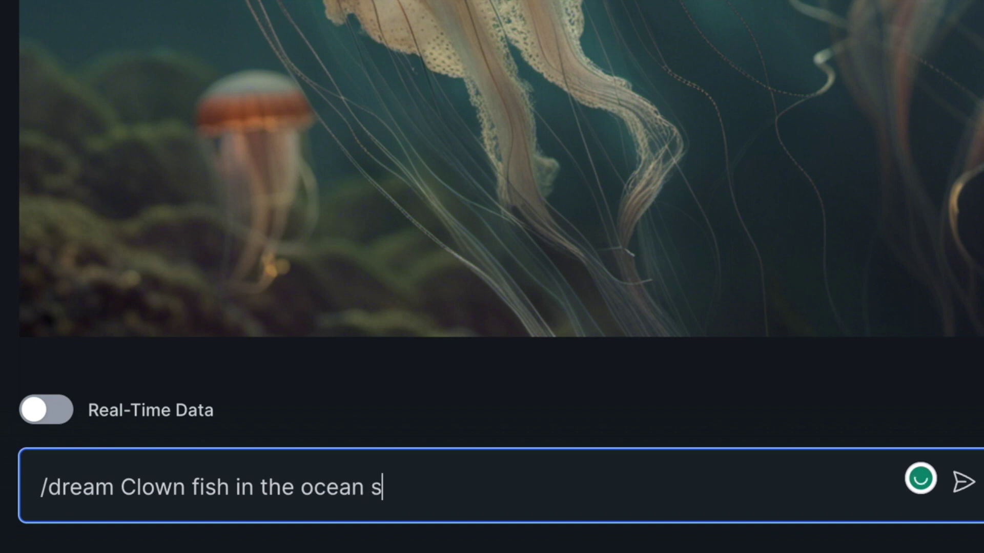
type("wimming ar")
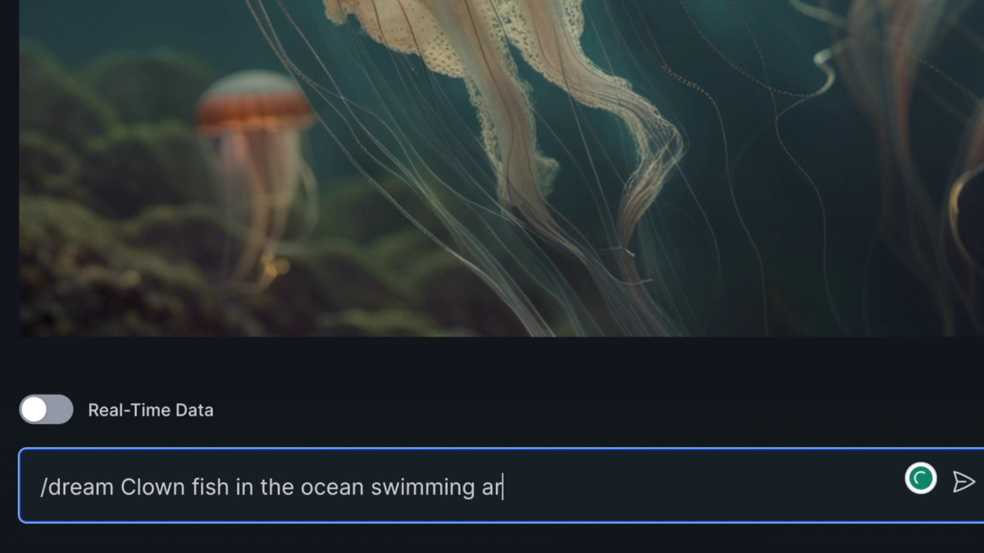
type("ound coral")
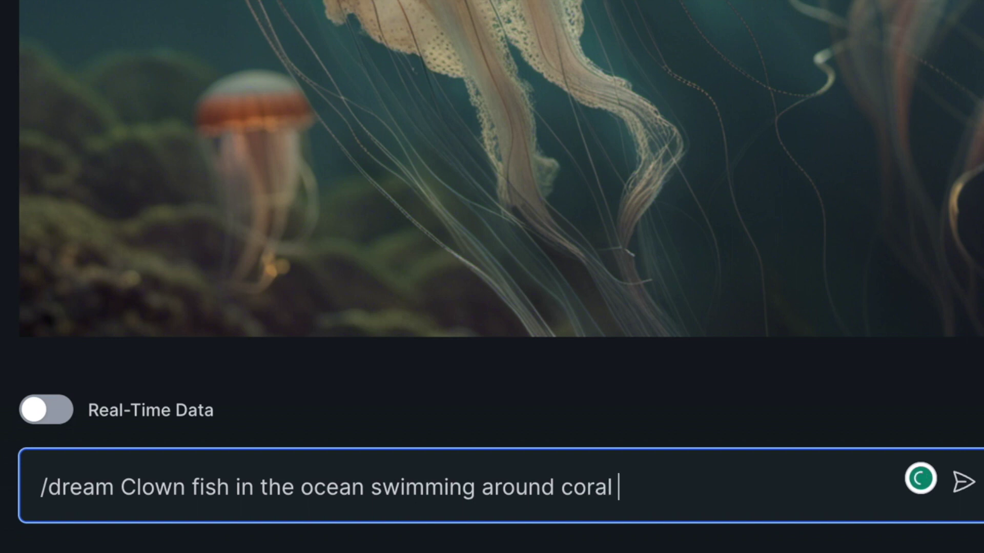
key("Return")
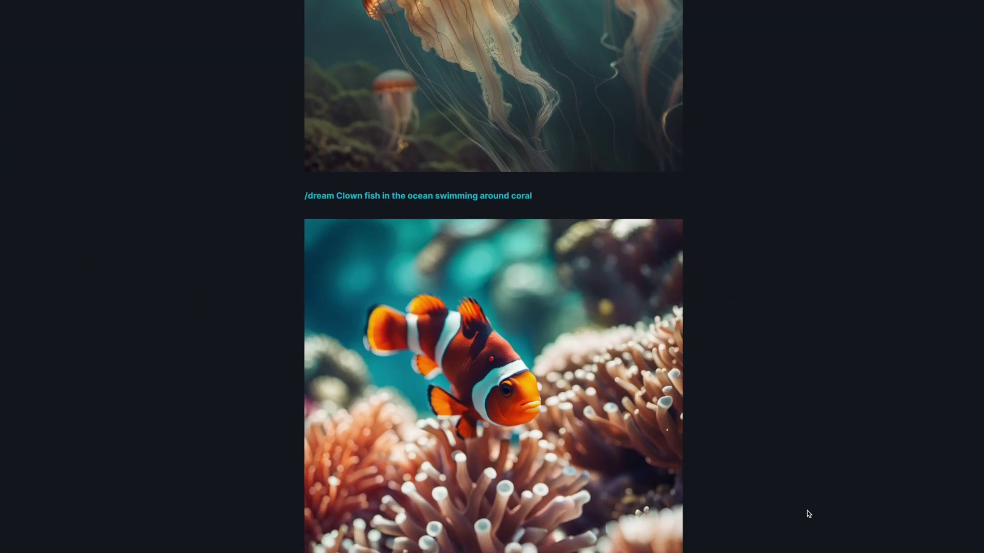
mouse_move(509, 377)
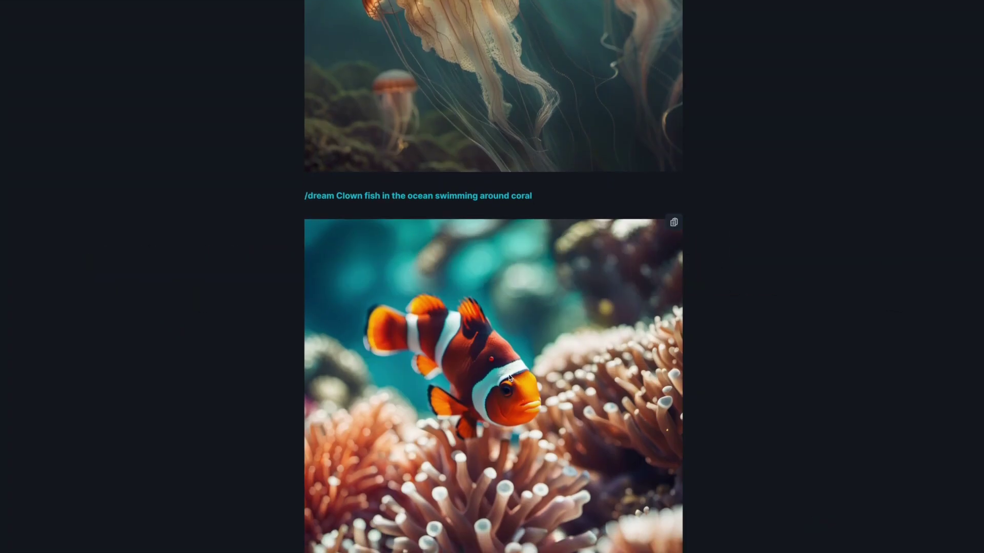